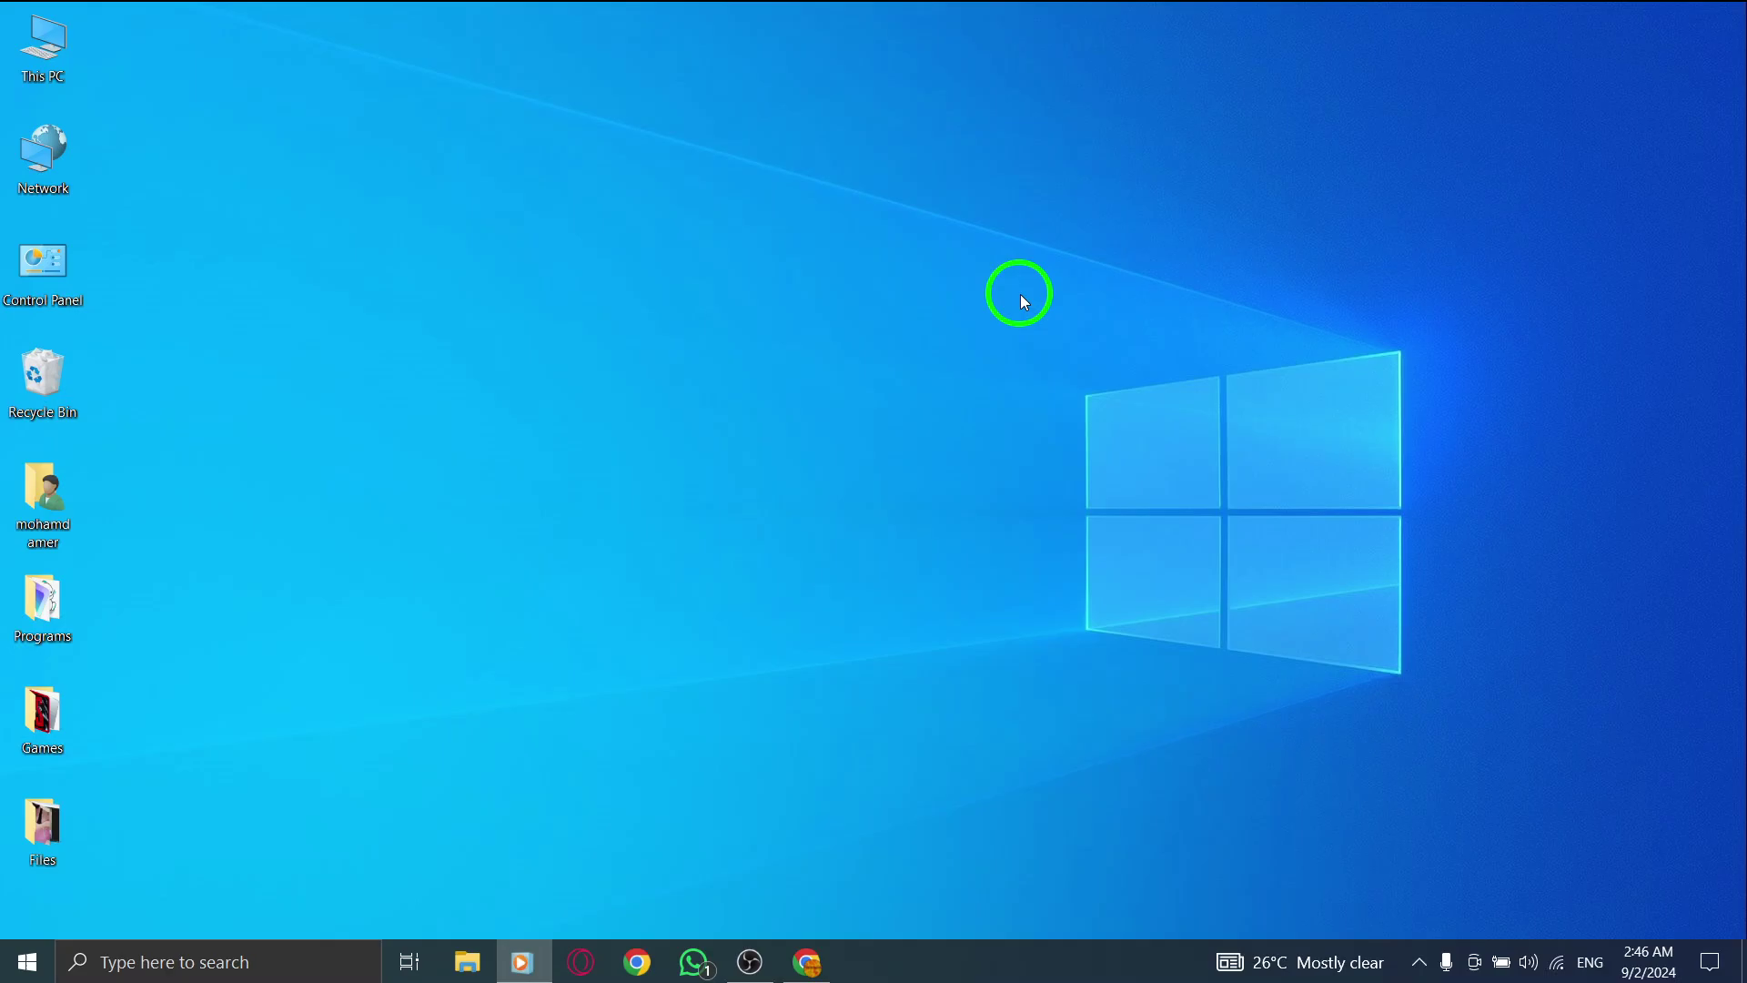
Step: Switch to the Chrome window that shows the Gmail inbox
{"action": "left_click", "coordinate": [1019, 293]}
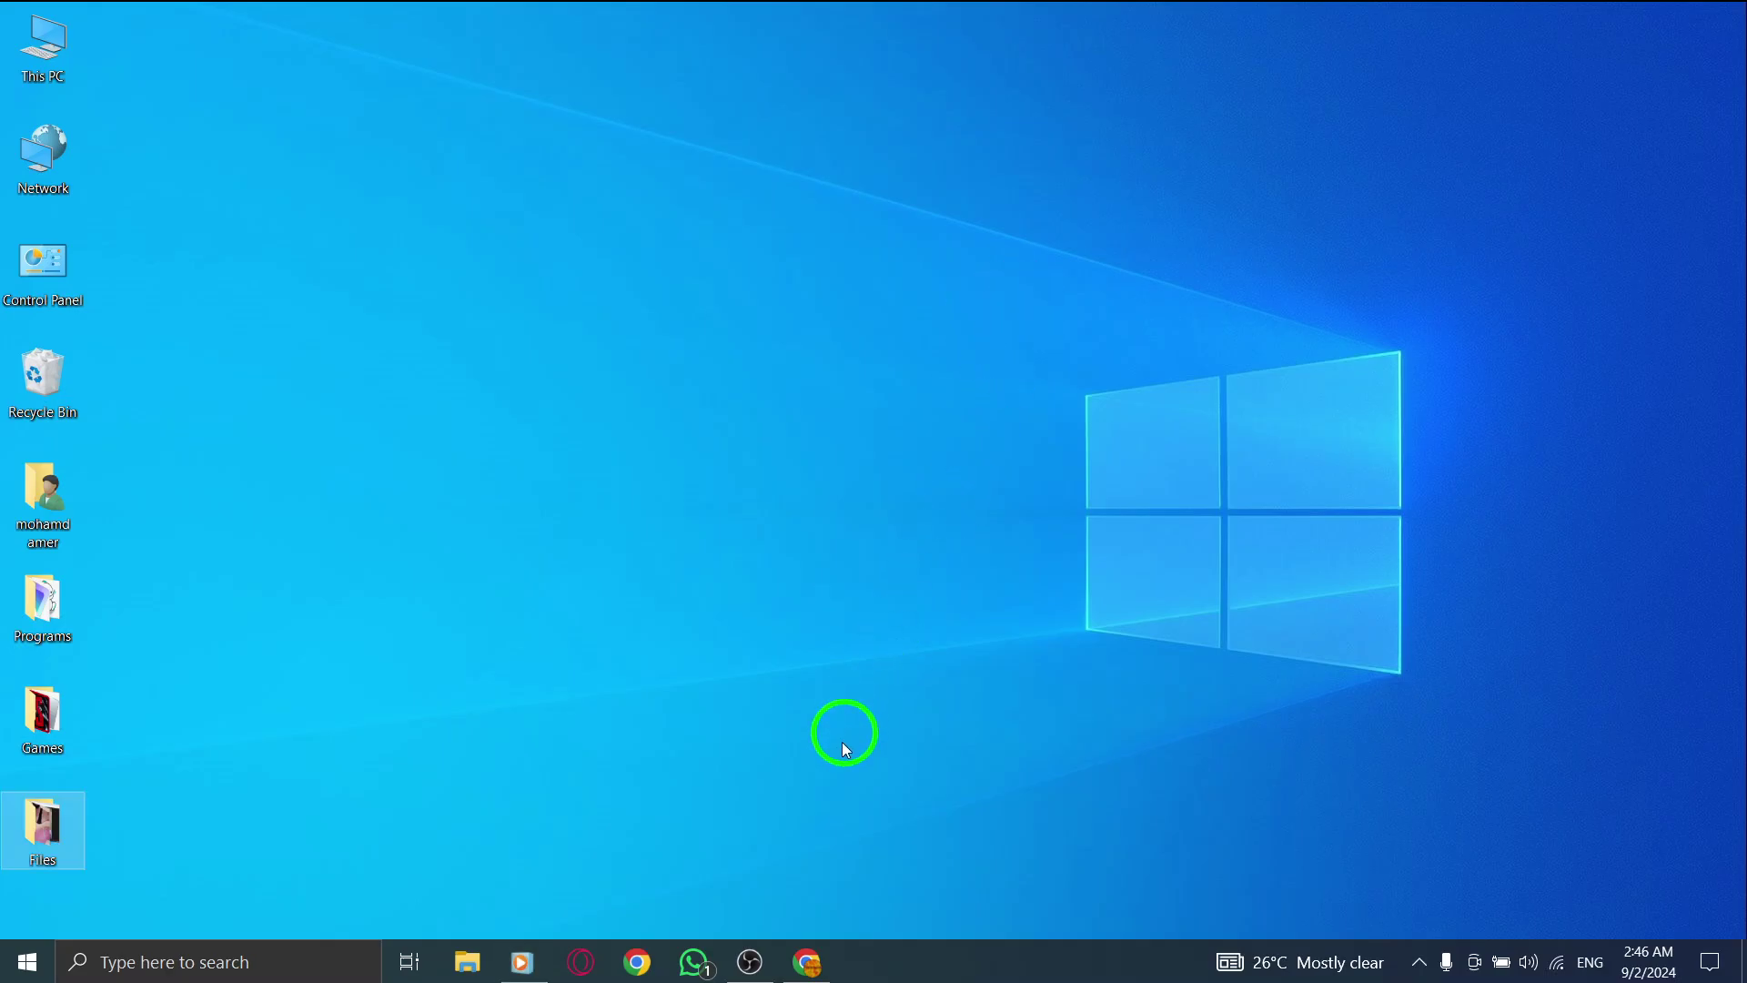
{"action": "left_click", "coordinate": [807, 962]}
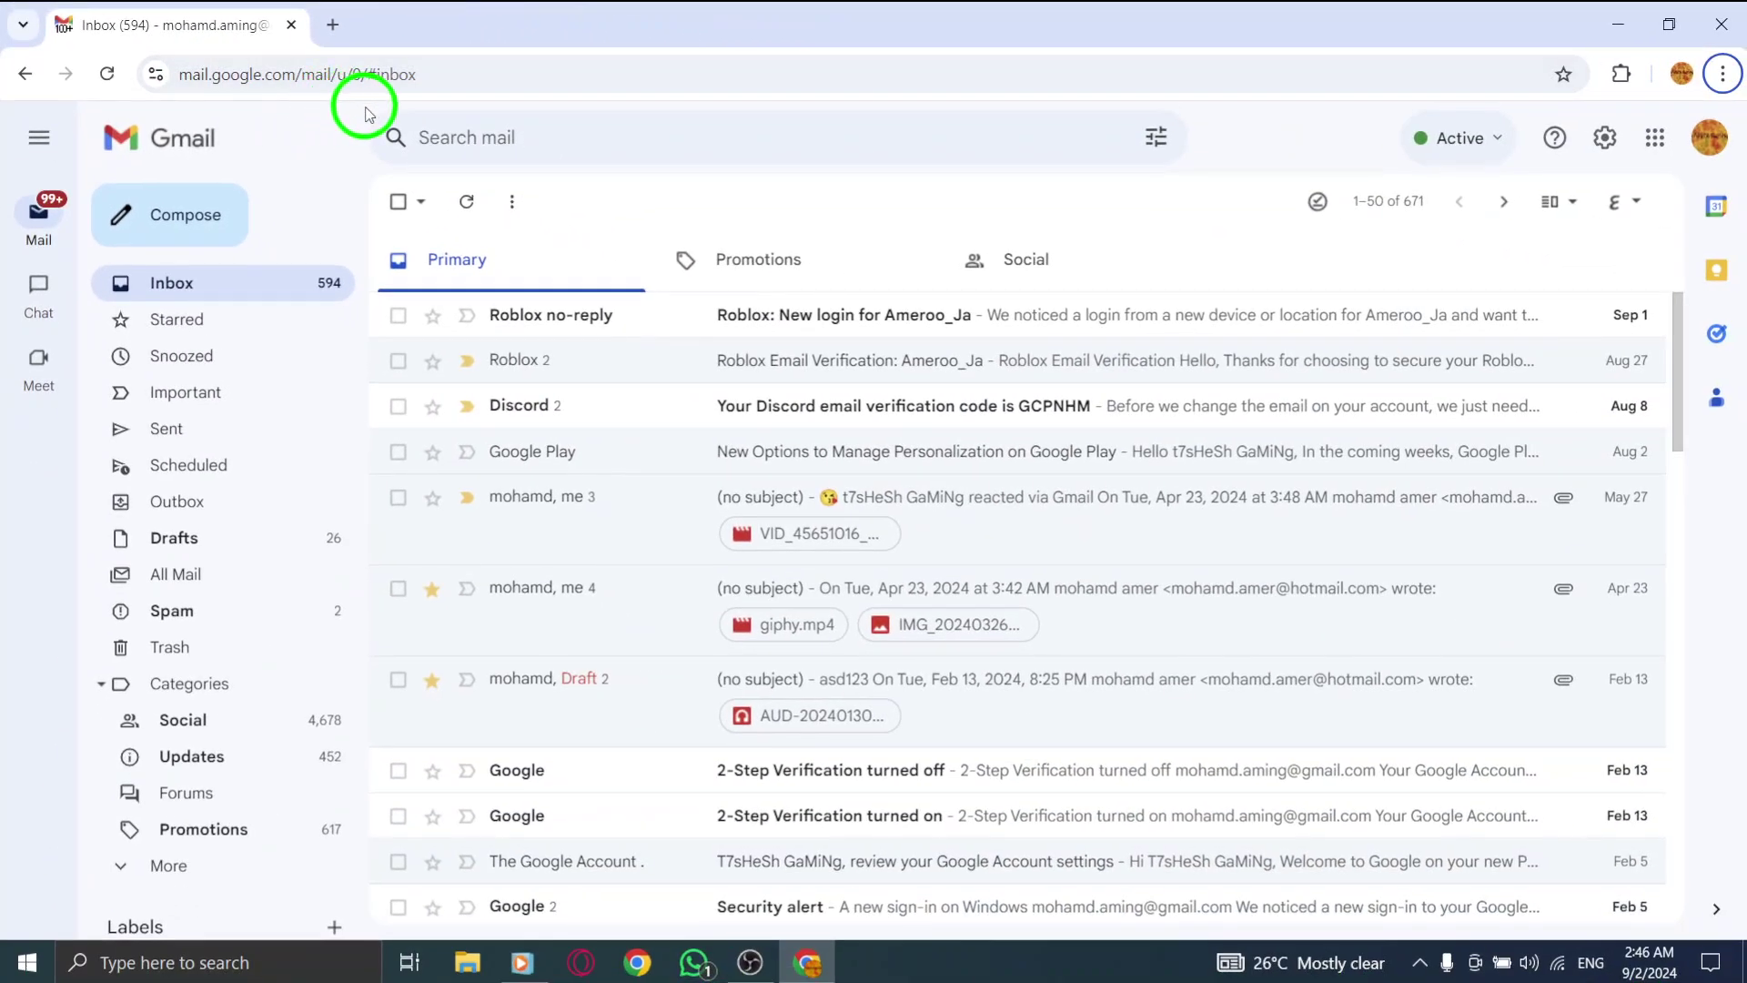
{"action": "left_click", "coordinate": [367, 117]}
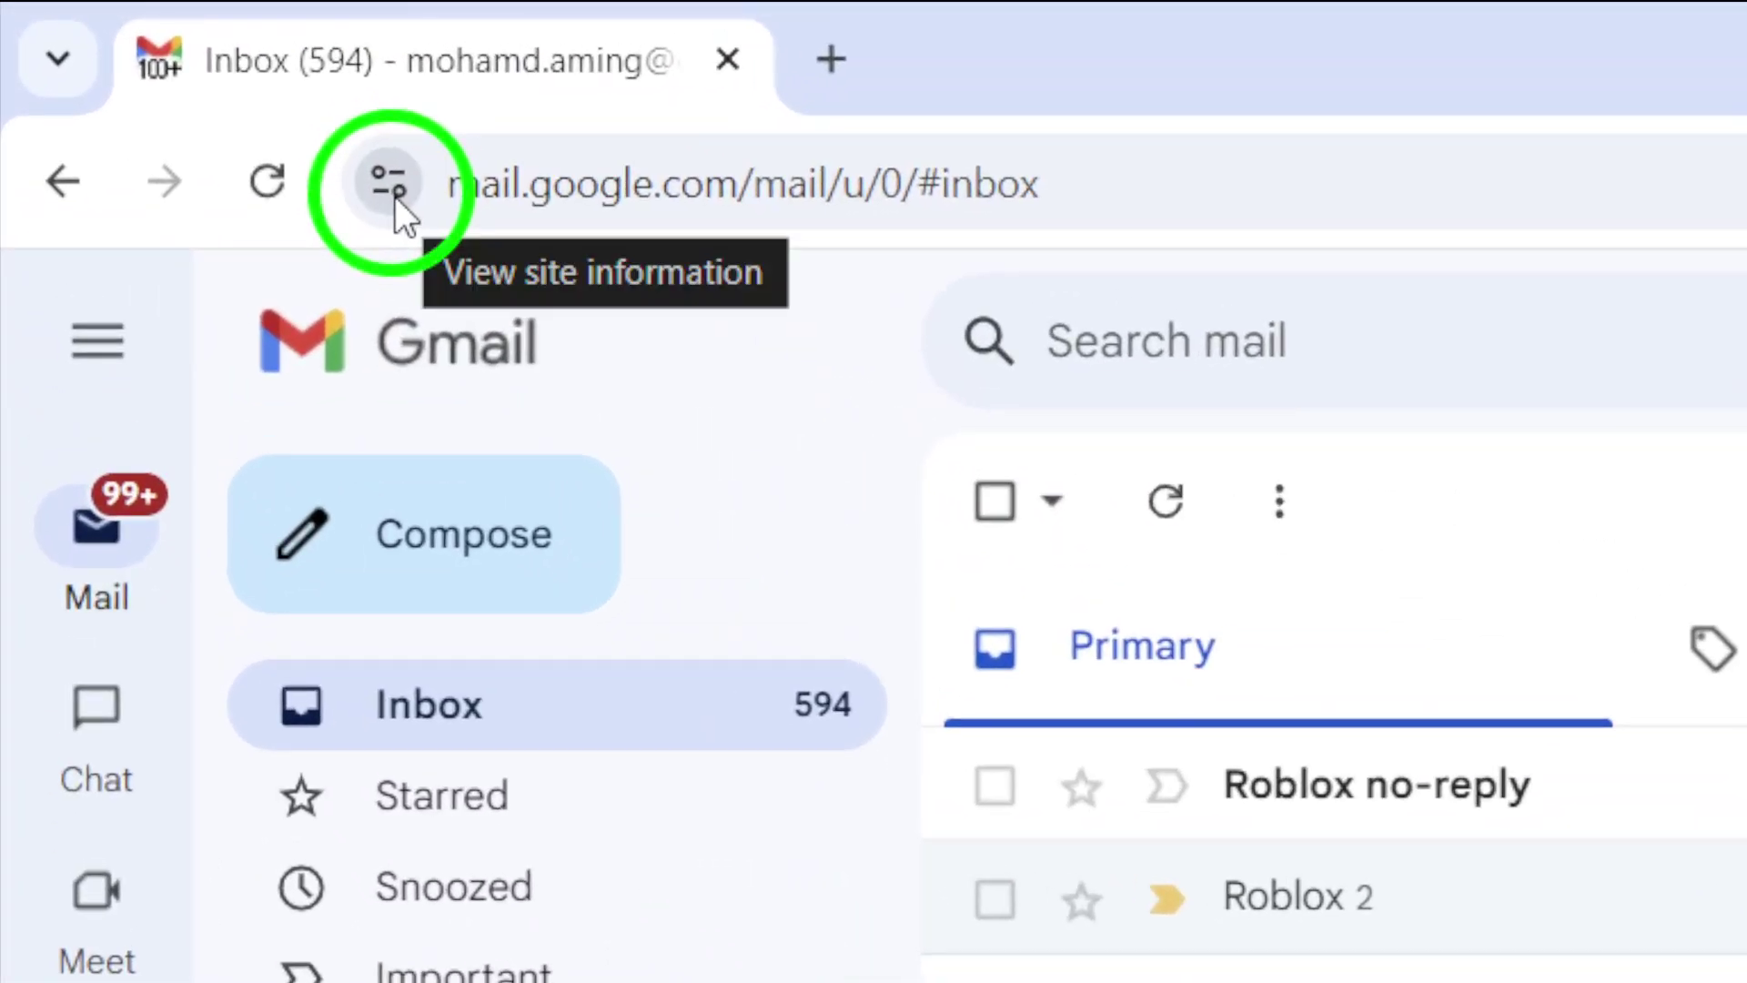
Step: Open the mail.google.com Site settings page from the address-bar site-info icon
{"action": "left_click", "coordinate": [395, 198]}
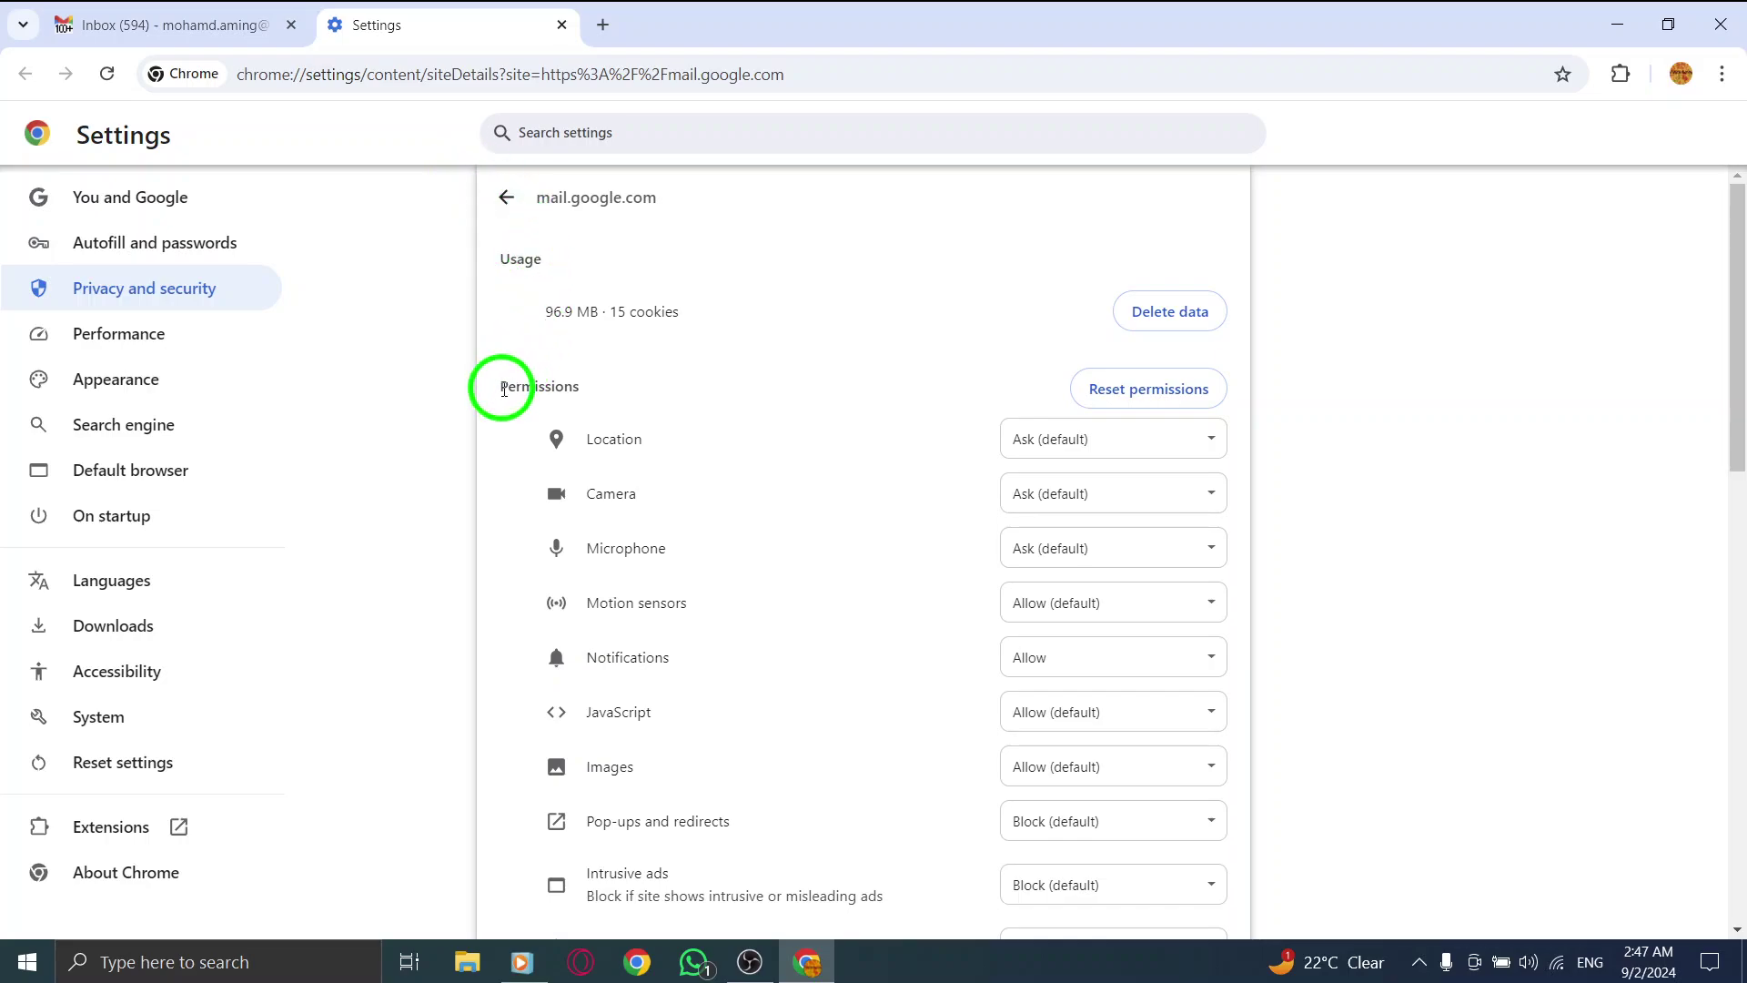
Step: Find the Camera entry among mail.google.com's Location, Microphone and Notifications permissions
{"action": "left_click_drag", "start_coordinate": [503, 390], "coordinate": [580, 390]}
{"action": "left_click", "coordinate": [557, 393]}
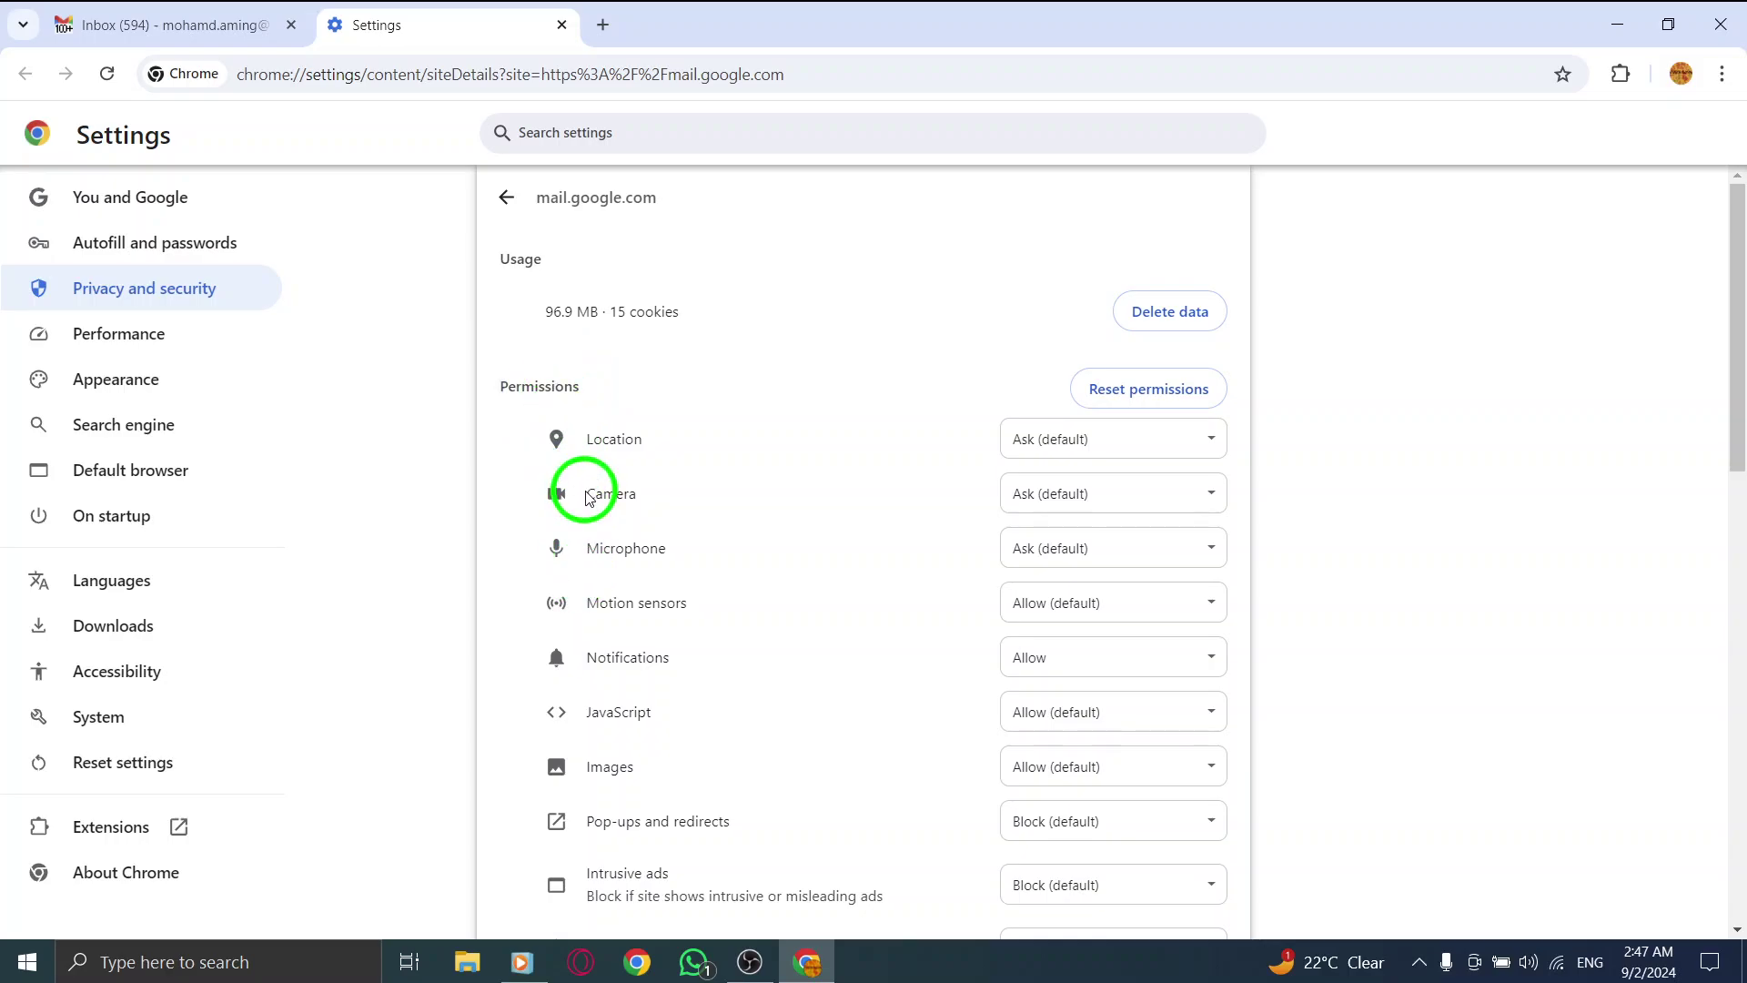
{"action": "left_click_drag", "start_coordinate": [587, 498], "coordinate": [633, 499]}
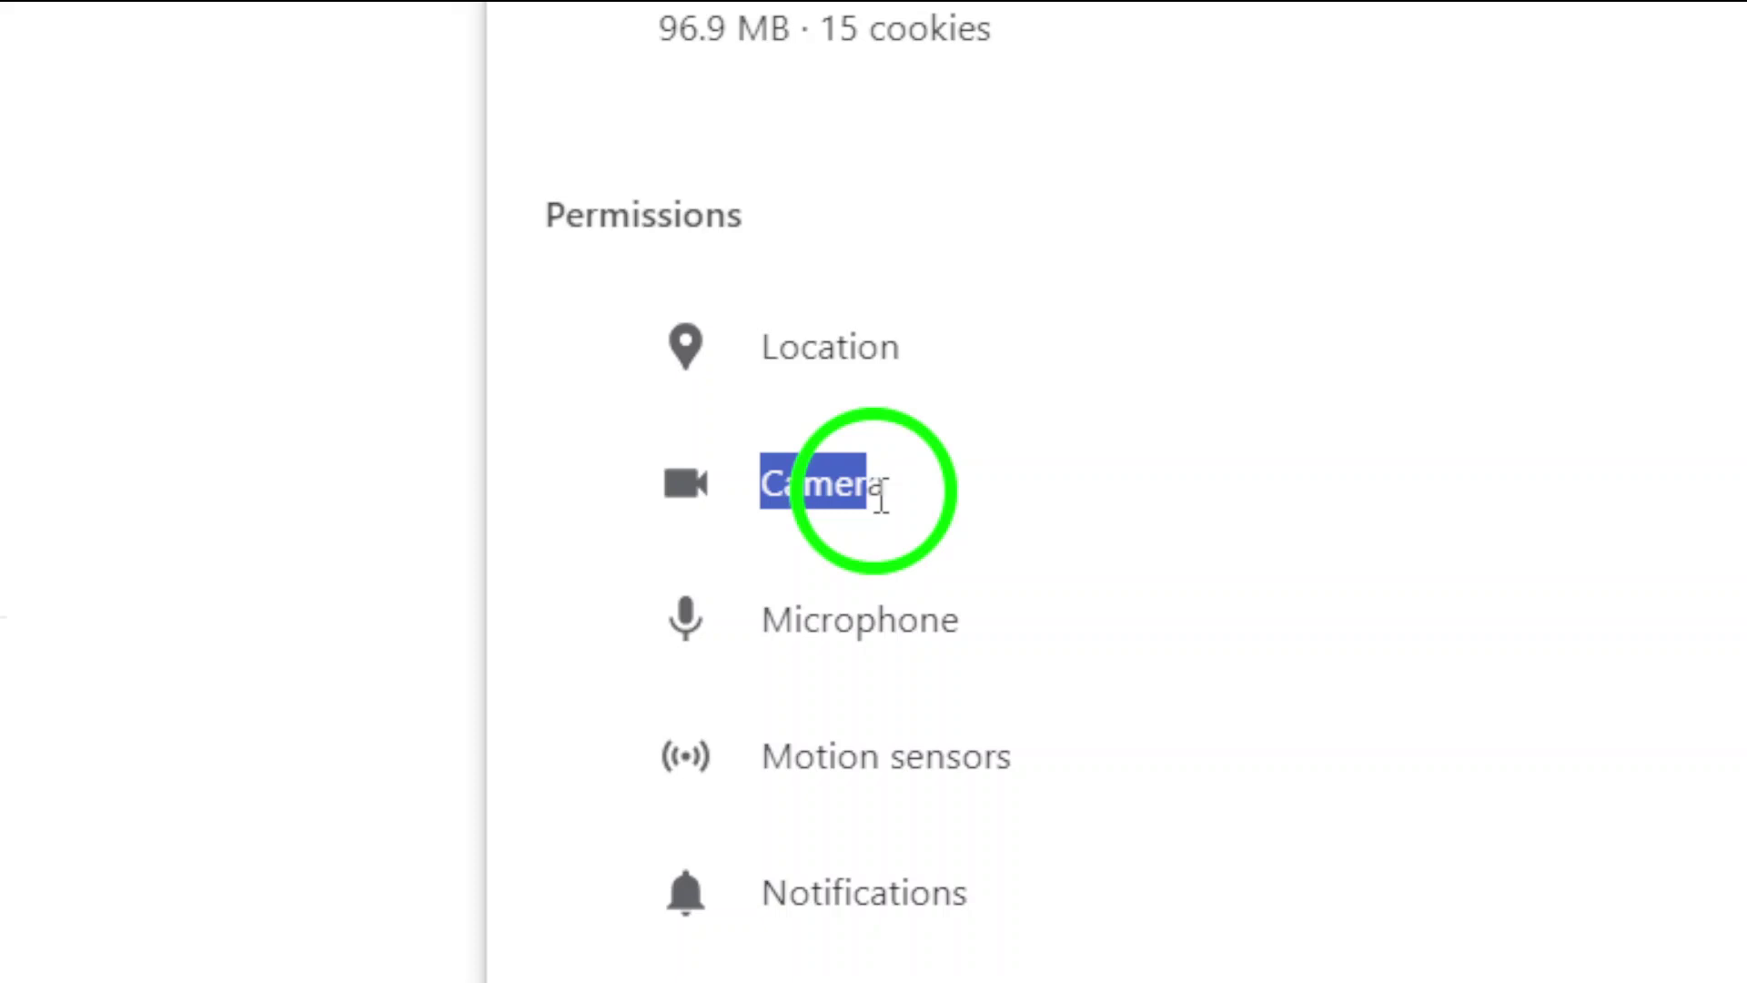
{"action": "left_click_drag", "start_coordinate": [881, 495], "coordinate": [882, 494]}
{"action": "left_click", "coordinate": [823, 489]}
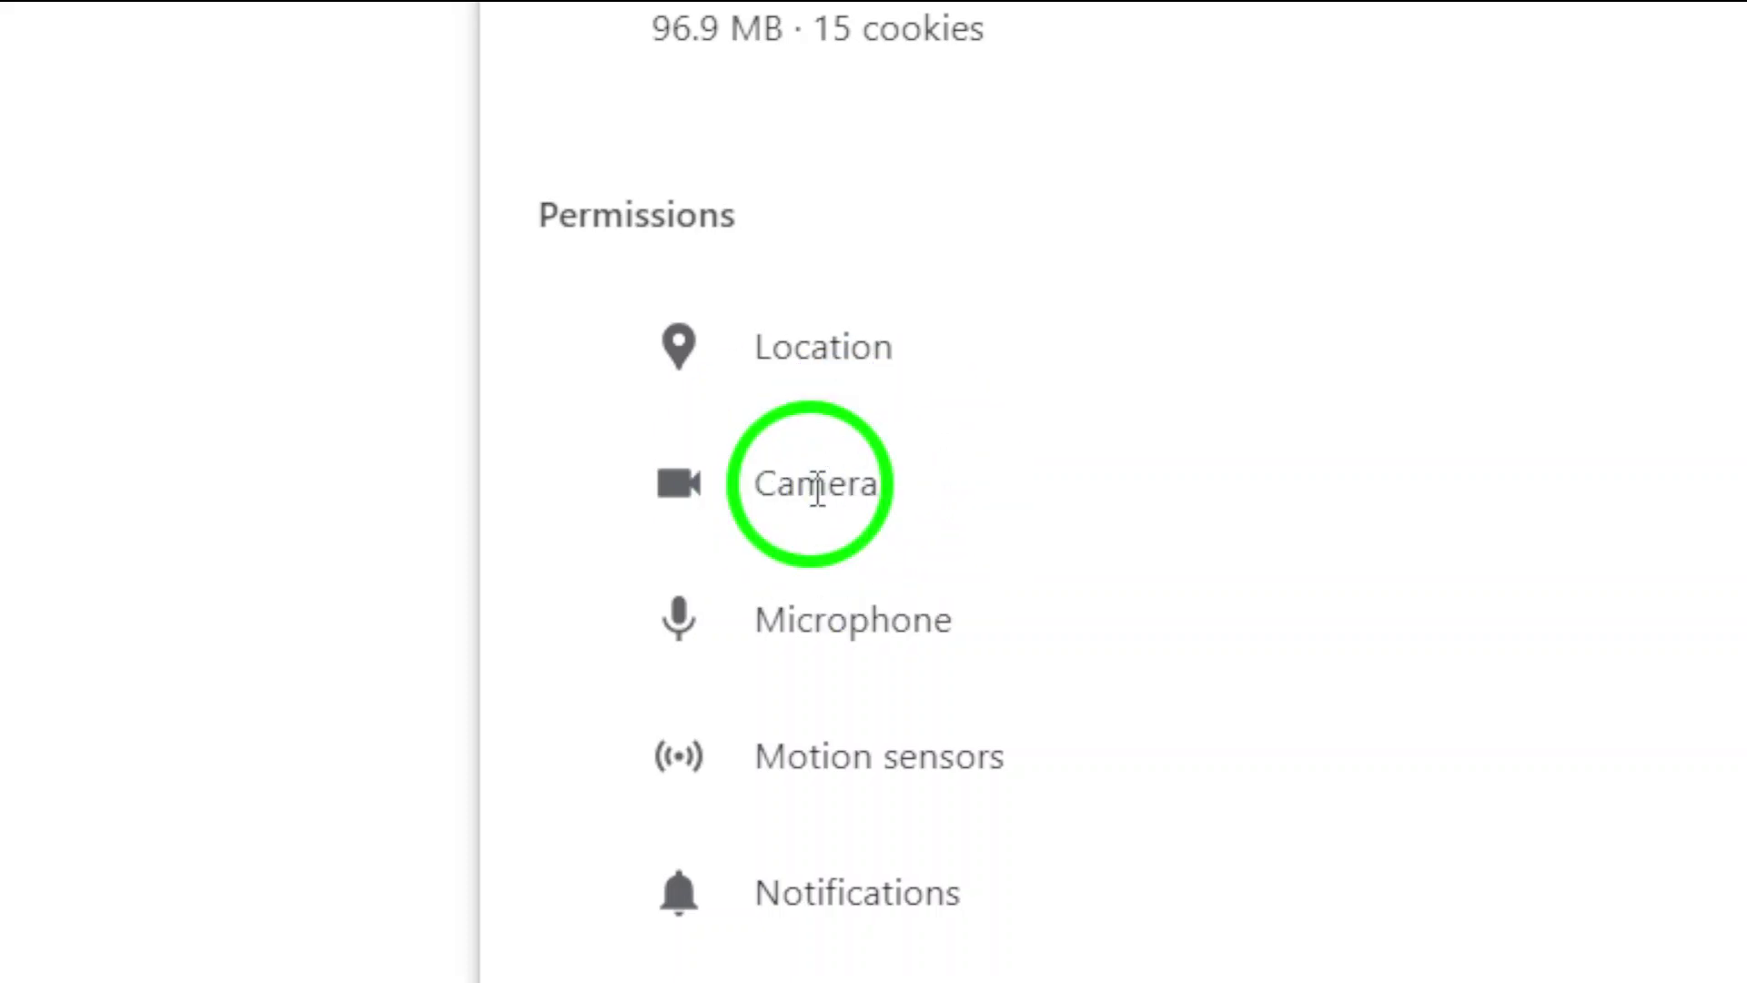
Step: Set mail.google.com's Camera permission to Allow, then recheck the dropdown without changing it
{"action": "left_click", "coordinate": [894, 506]}
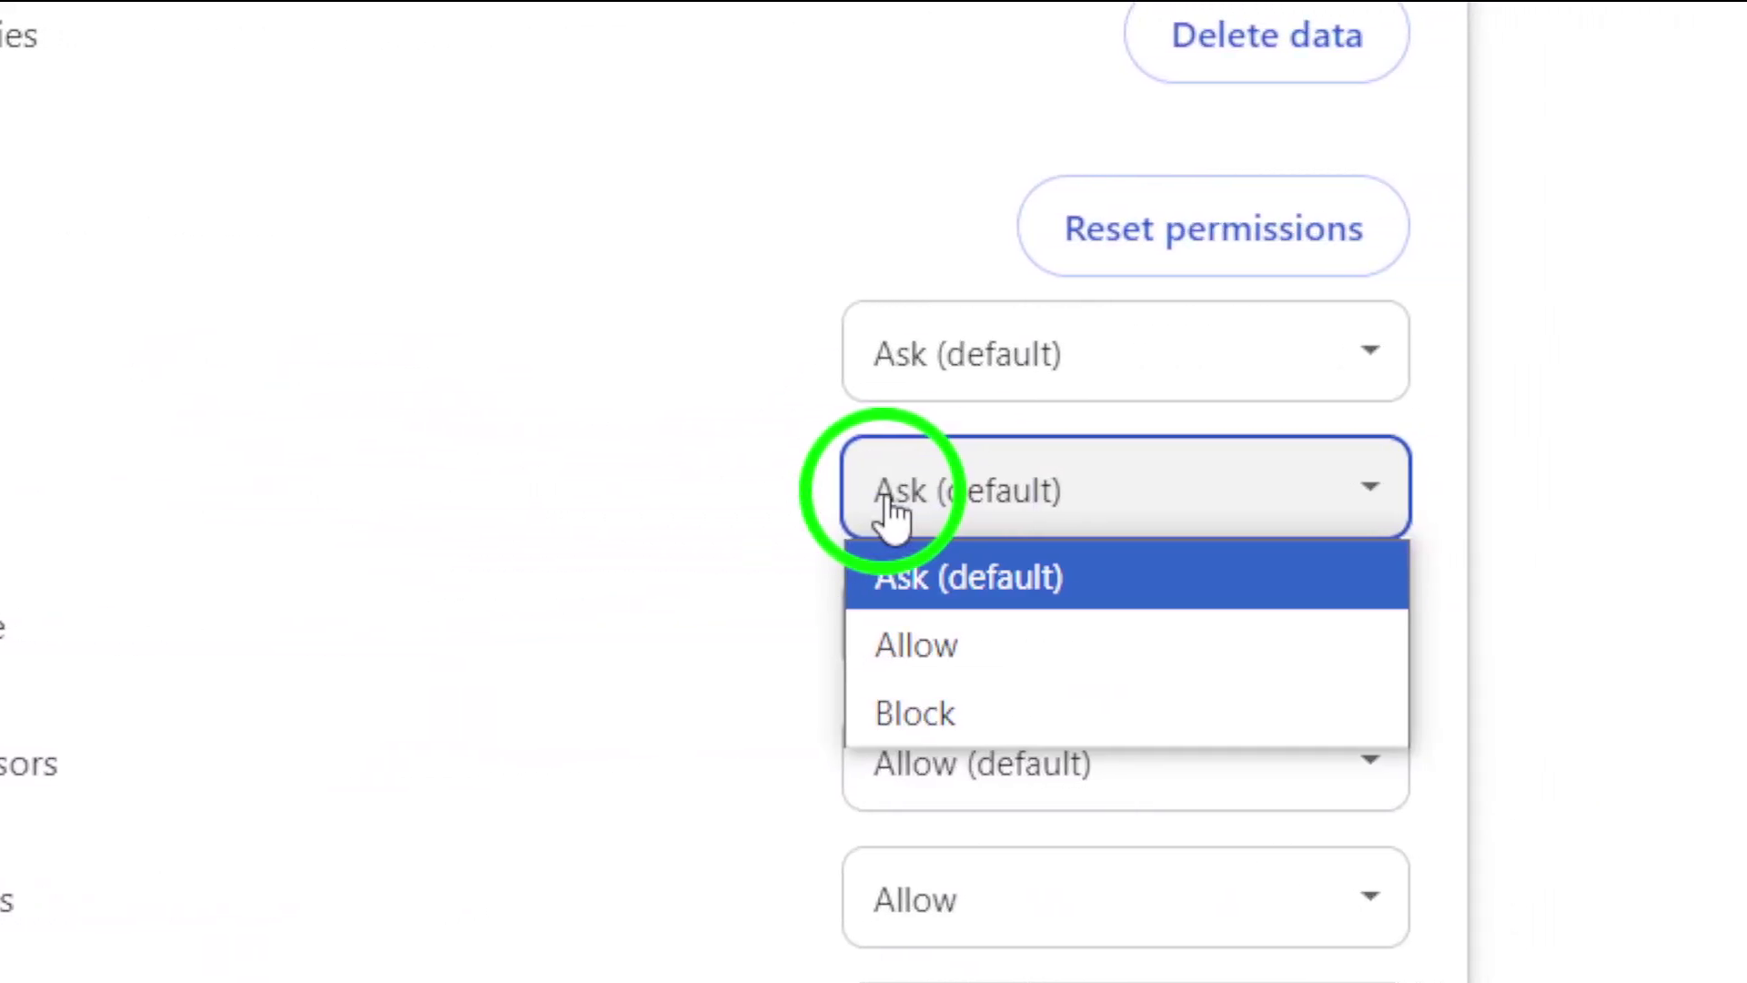
{"action": "left_click", "coordinate": [902, 644]}
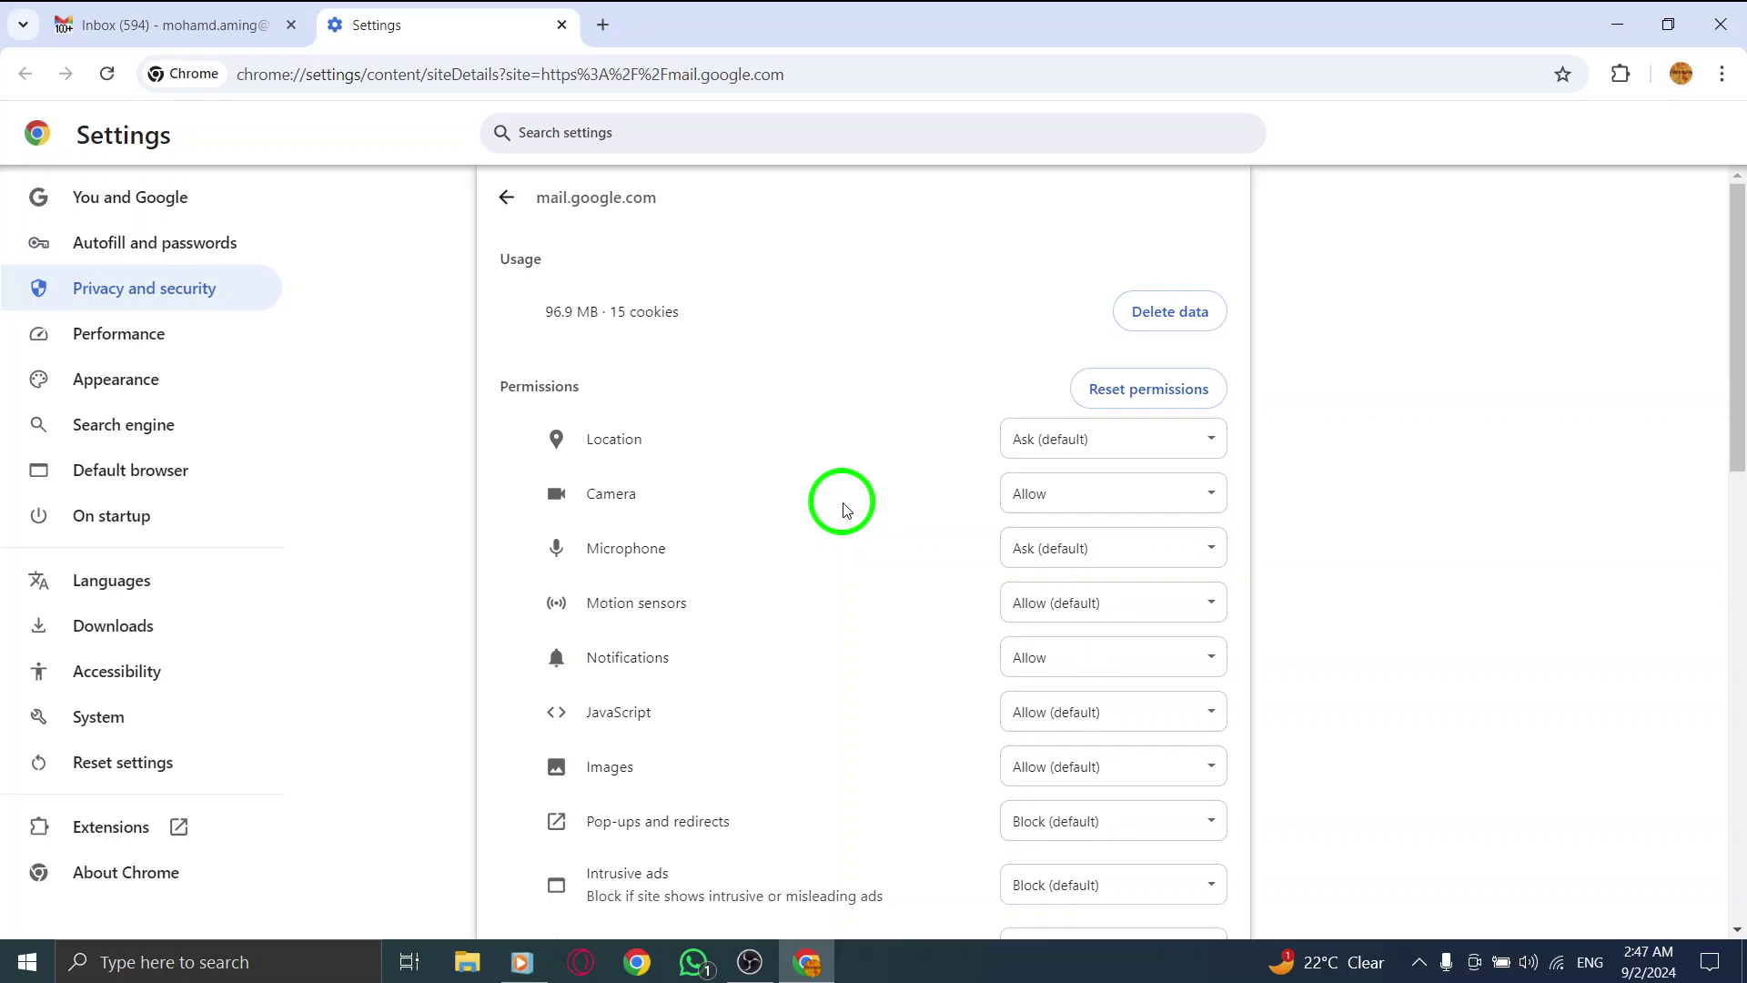
{"action": "left_click", "coordinate": [1027, 508]}
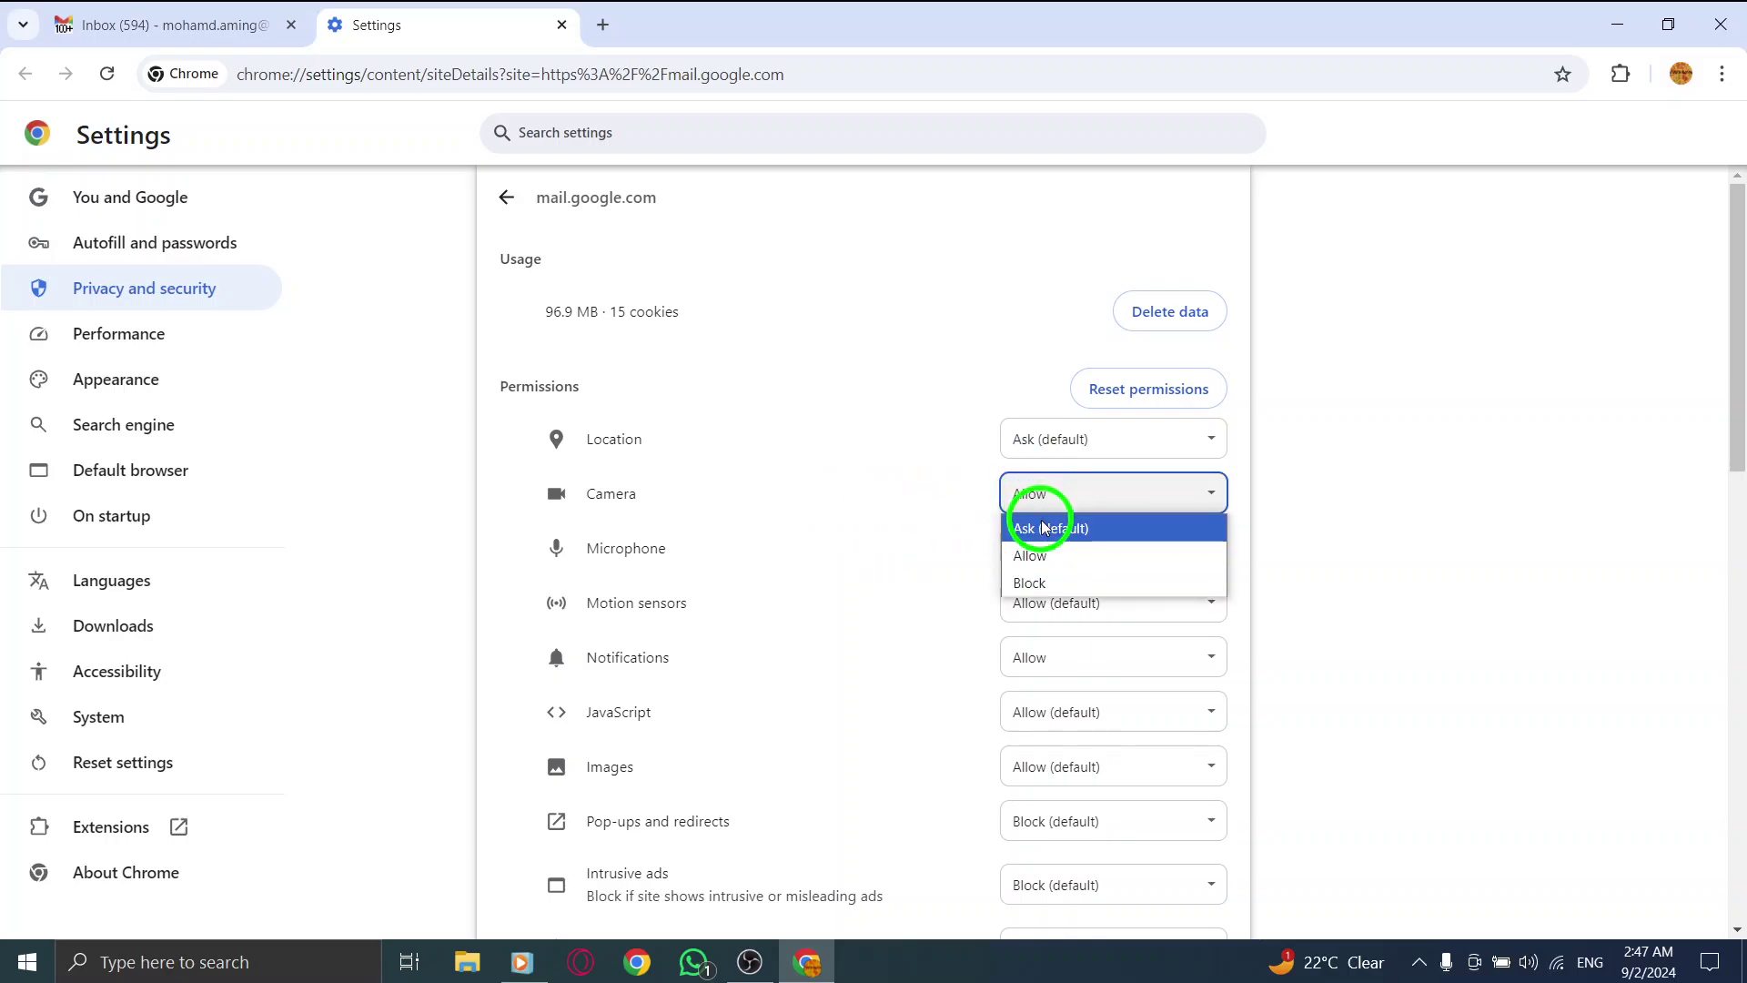
{"action": "left_click", "coordinate": [1033, 527]}
Step: Close the Settings tab, dismiss Gmail's reload bar, and minimise Chrome to the desktop
{"action": "left_click", "coordinate": [561, 26]}
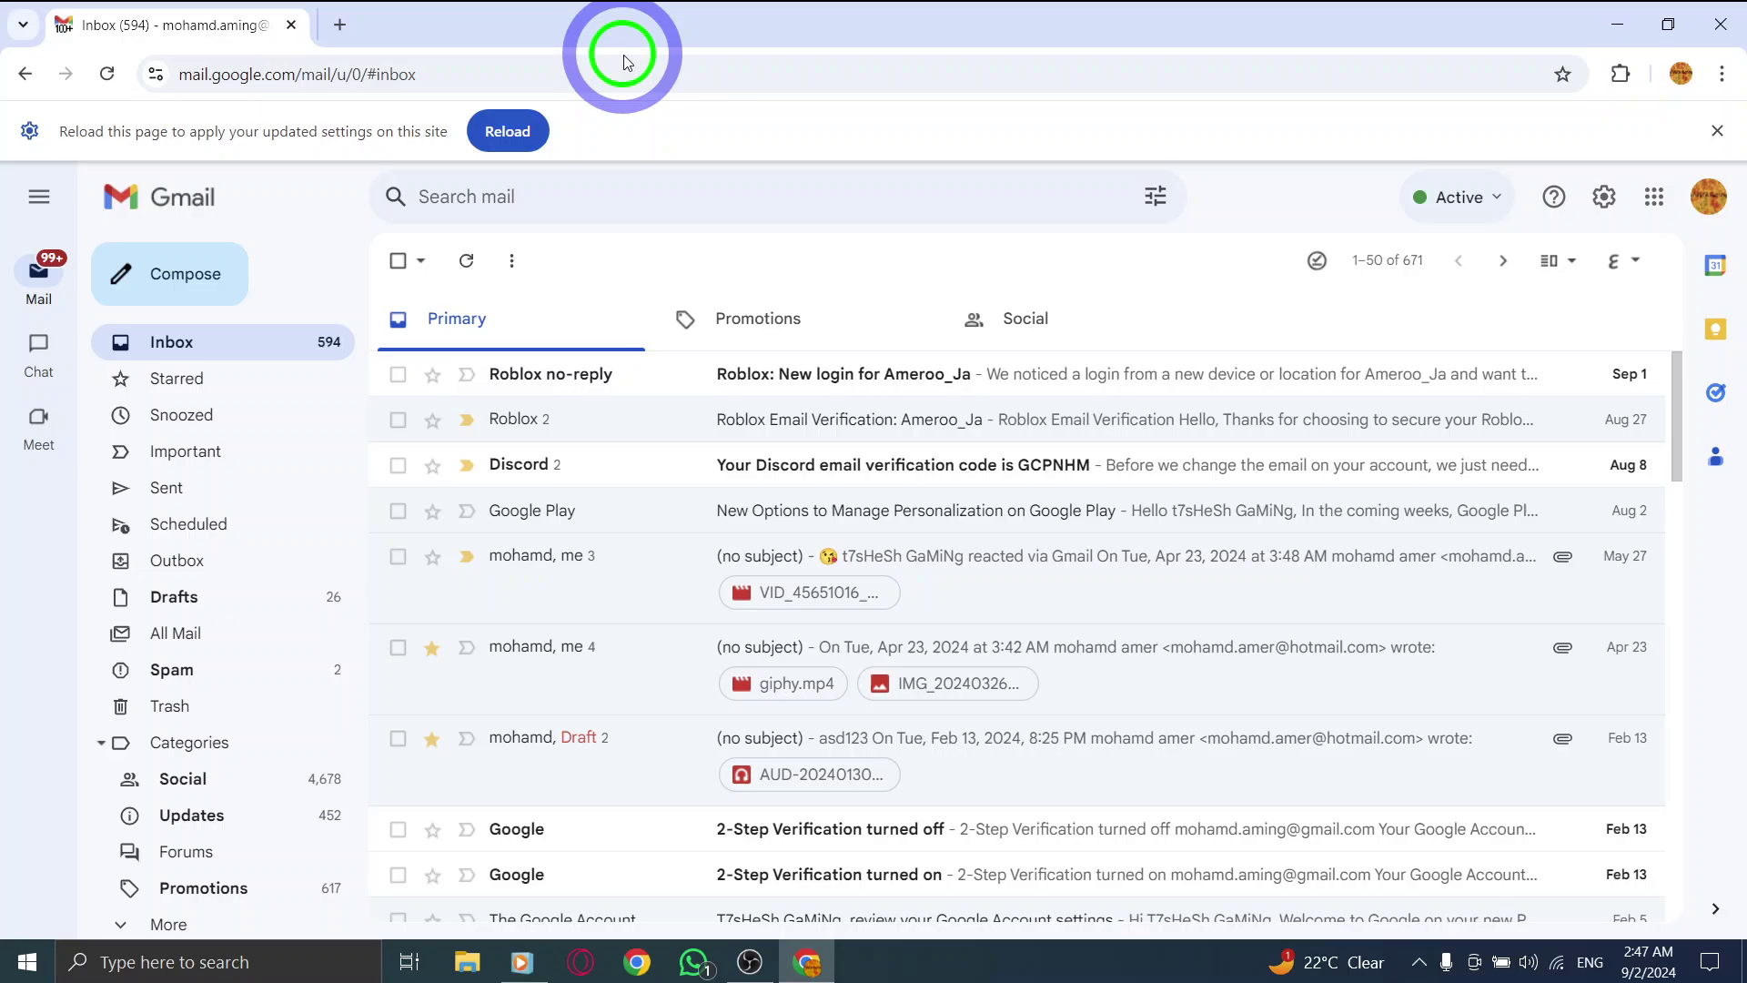
{"action": "left_click", "coordinate": [1706, 127]}
{"action": "left_click", "coordinate": [1623, 27]}
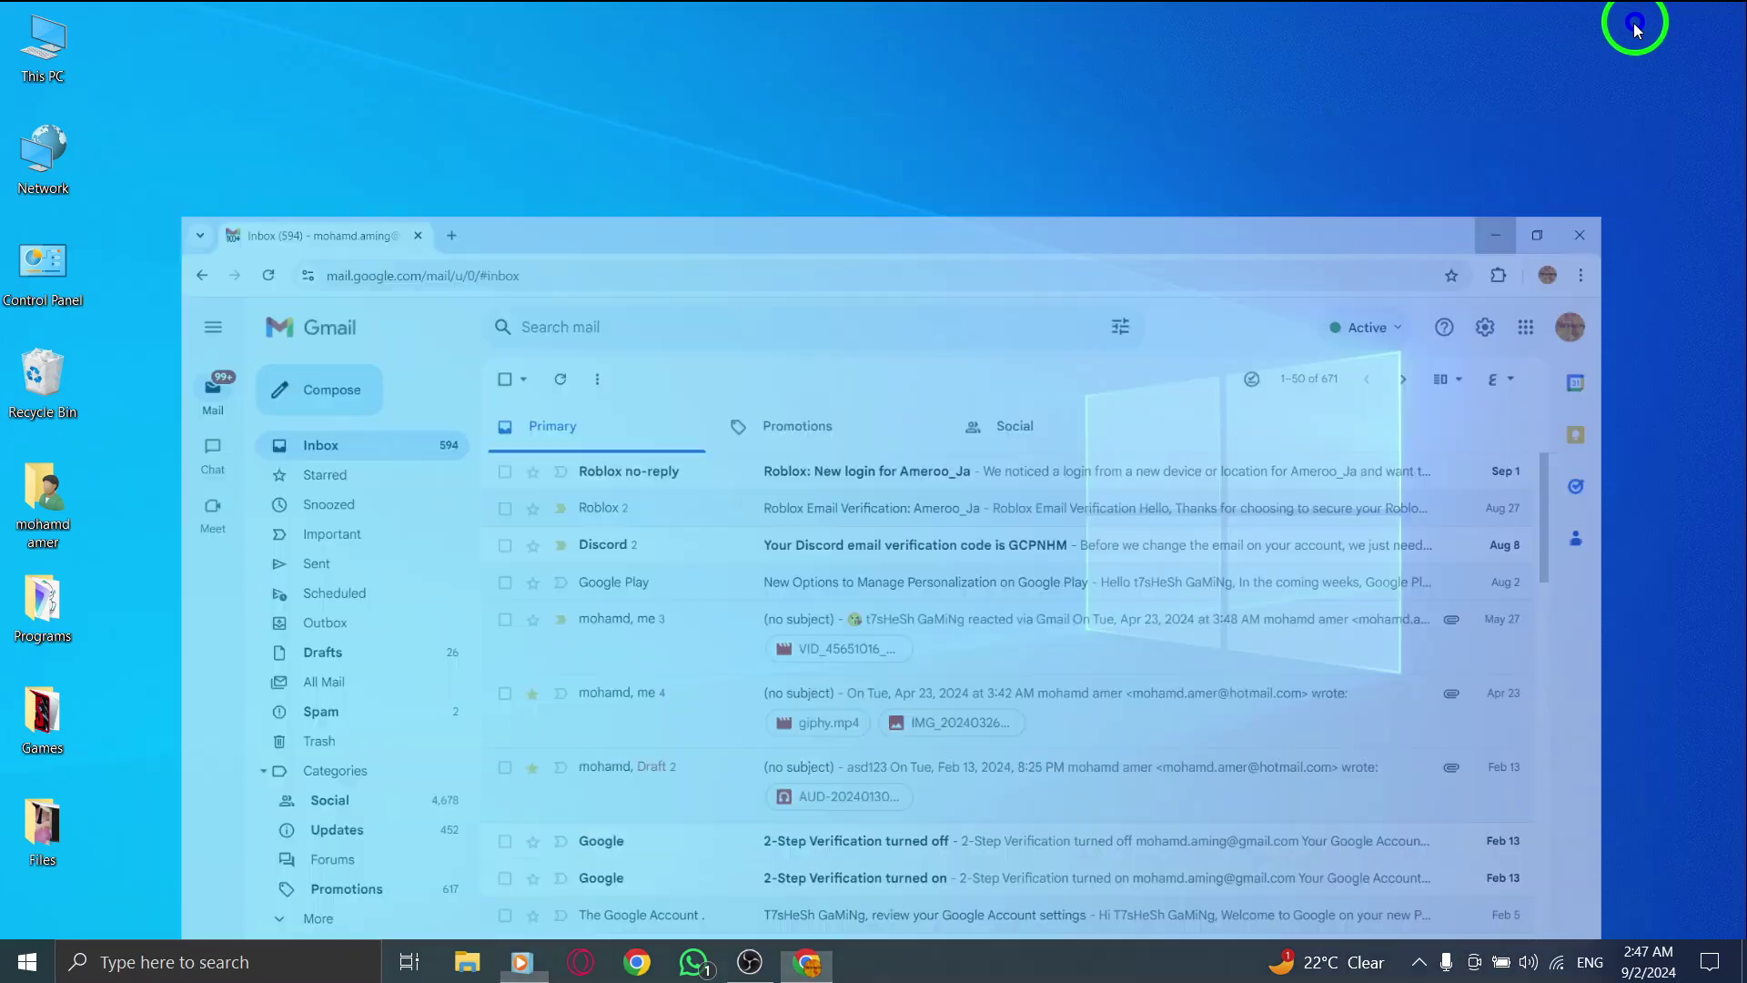